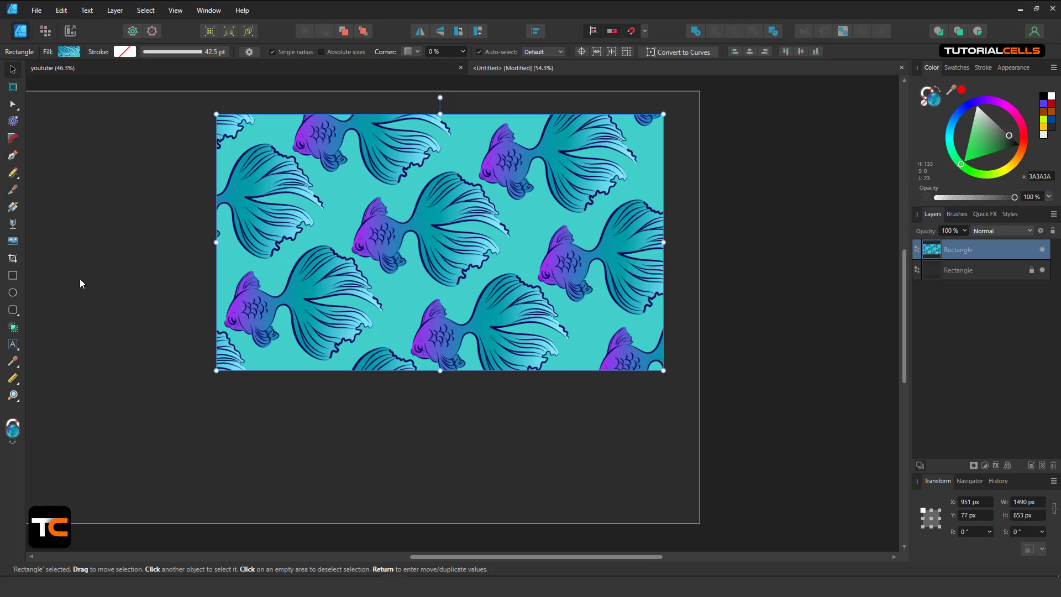
Switch to the Transparency Tool to start fading the fish-pattern rectangle.
{"action": "left_click", "coordinate": [13, 227]}
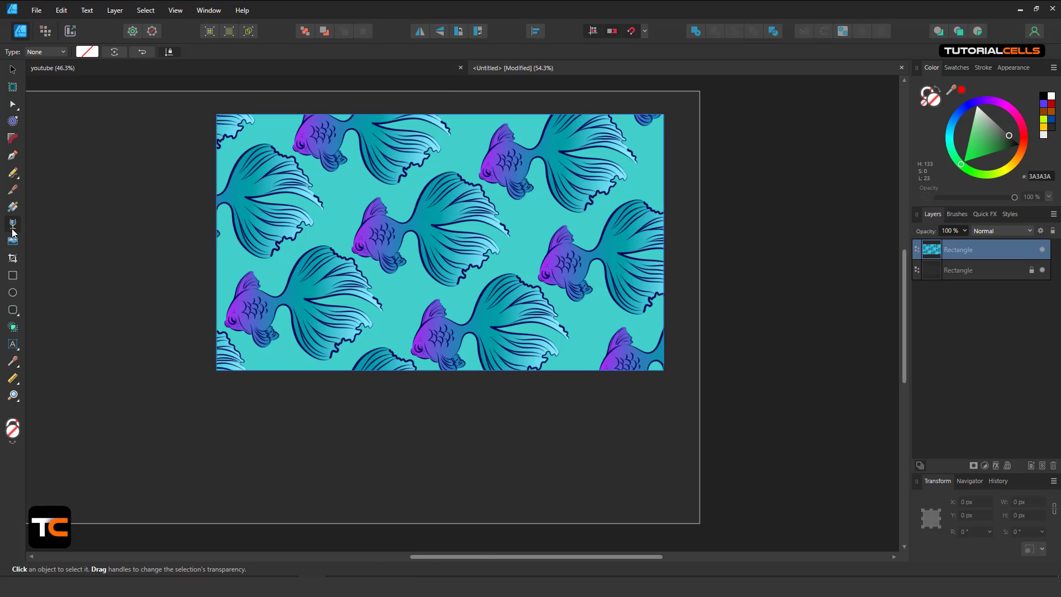
{"action": "scroll", "coordinate": [247, 256], "scroll_direction": "up", "scroll_amount": 2}
{"action": "scroll", "coordinate": [310, 270], "scroll_direction": "down", "scroll_amount": 2}
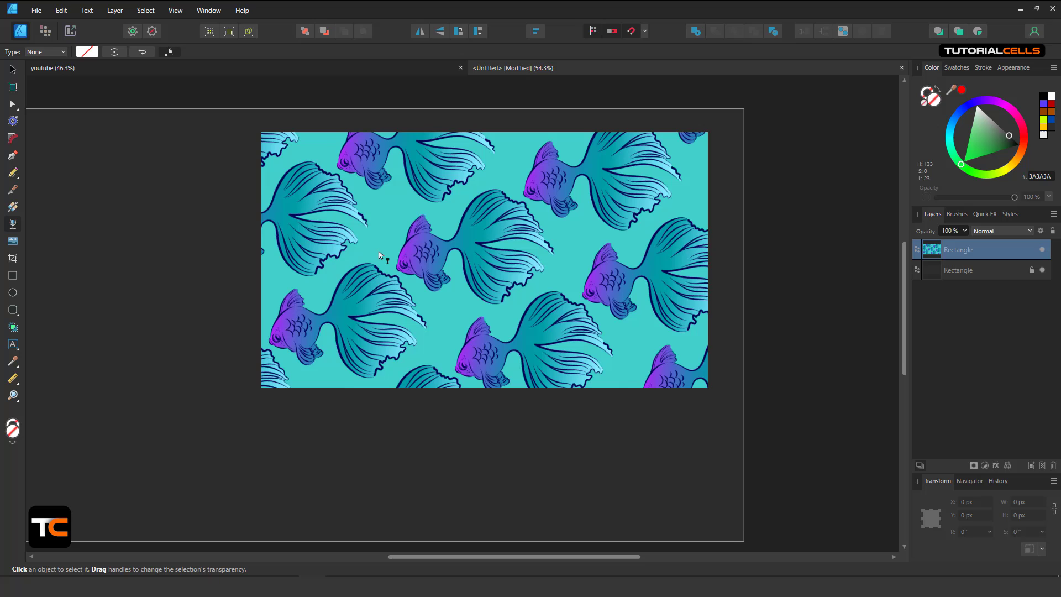
{"action": "scroll", "coordinate": [312, 269], "scroll_direction": "down", "scroll_amount": 2}
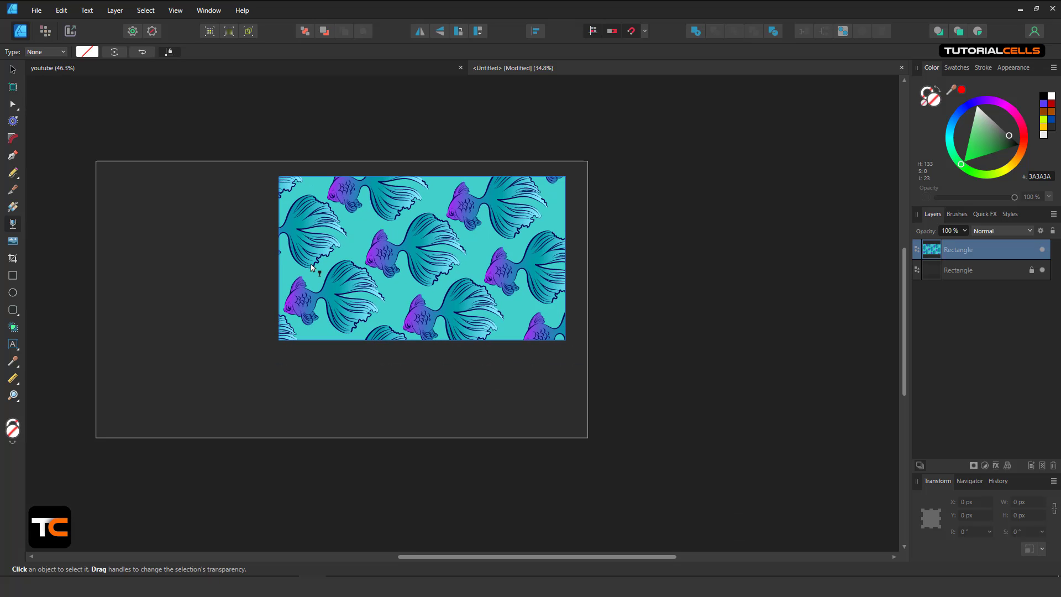
Stretch the fish rectangle's fade and its midpoint toward the right edge, then deselect everything.
{"action": "left_click_drag", "start_coordinate": [311, 268], "coordinate": [536, 266]}
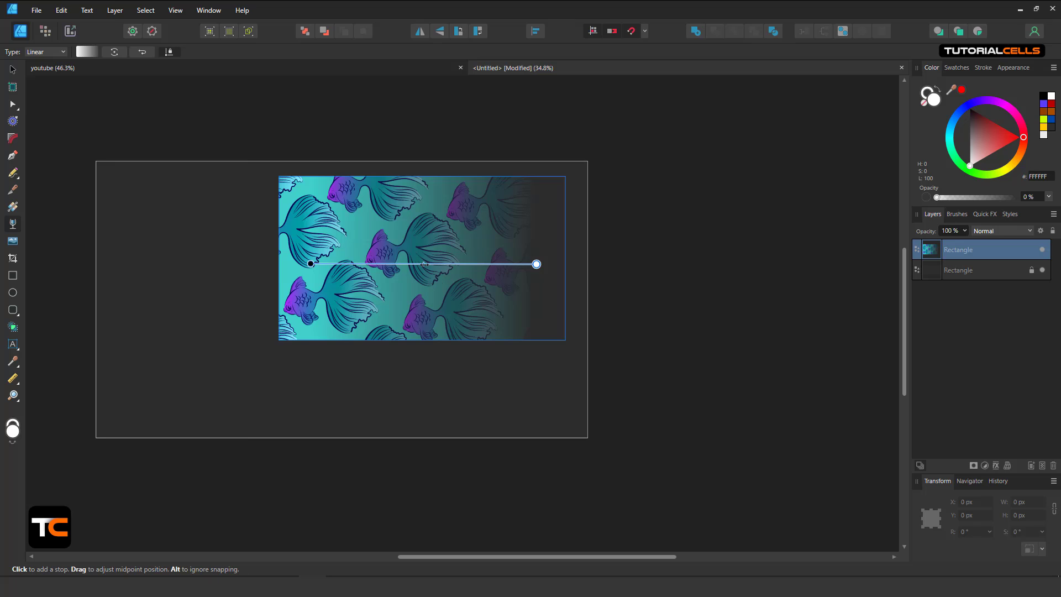
{"action": "mouse_move", "coordinate": [423, 264]}
{"action": "left_mouse_down"}
{"action": "mouse_move", "coordinate": [452, 265]}
{"action": "mouse_move", "coordinate": [387, 264]}
{"action": "left_mouse_up"}
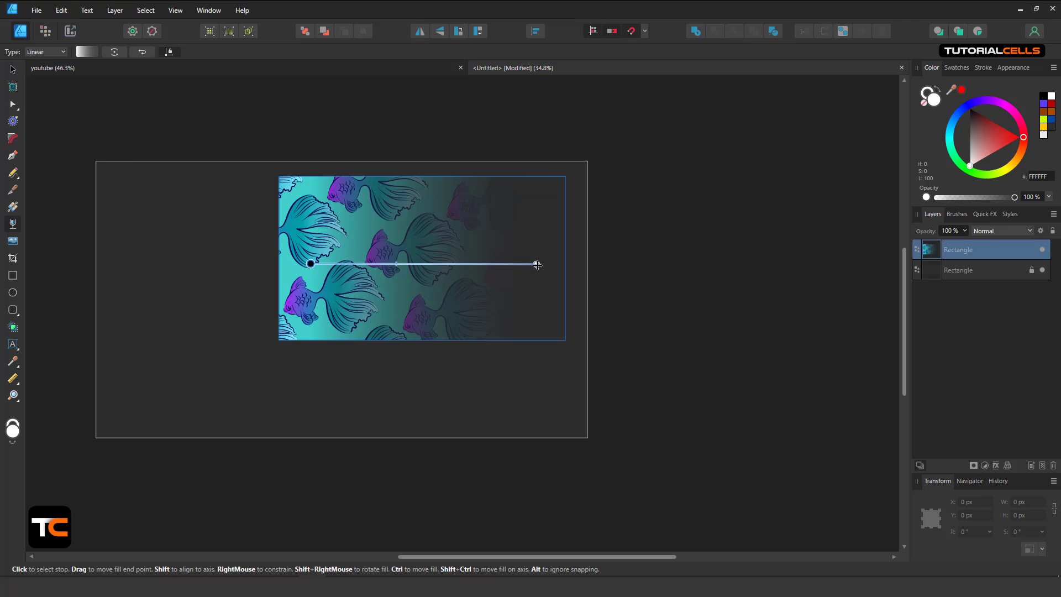
{"action": "left_click_drag", "start_coordinate": [536, 265], "coordinate": [538, 264]}
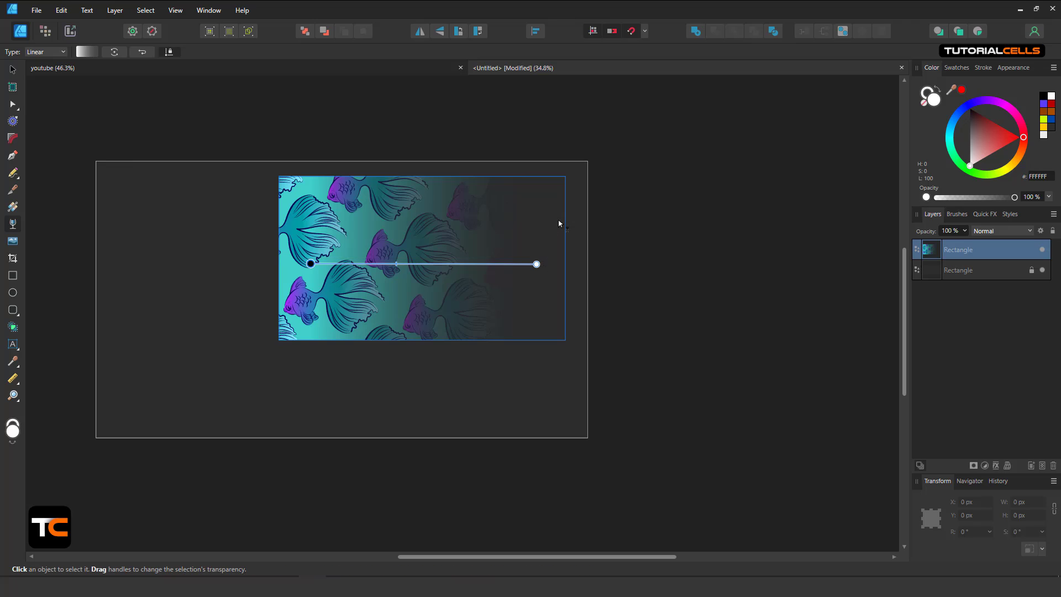
{"action": "left_click", "coordinate": [12, 87]}
{"action": "left_click", "coordinate": [182, 248]}
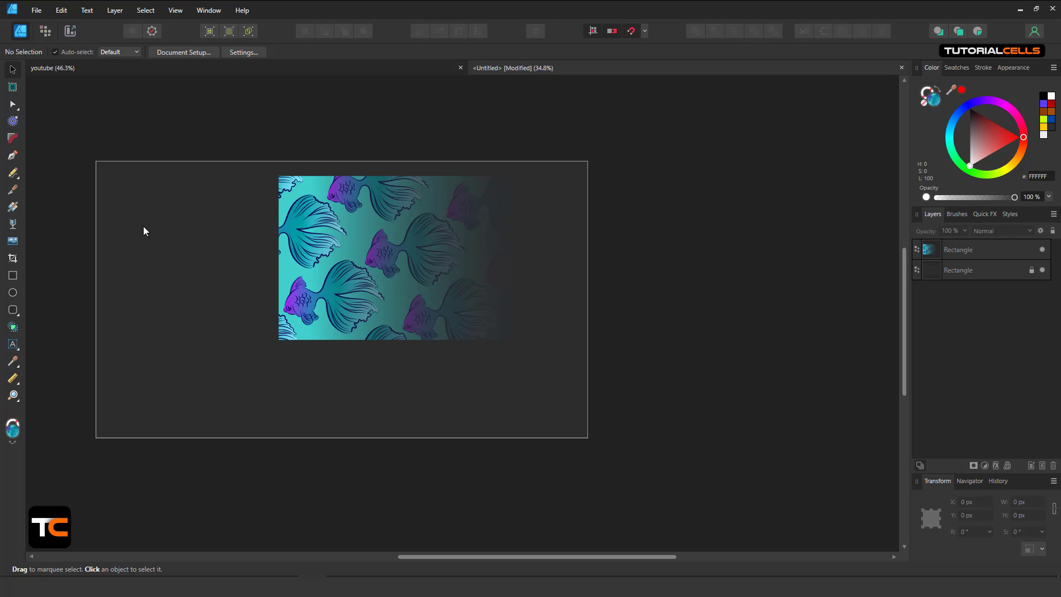
Draw a rectangle at the page's lower left, below the fish image, and fill it solid red.
{"action": "left_click", "coordinate": [14, 276]}
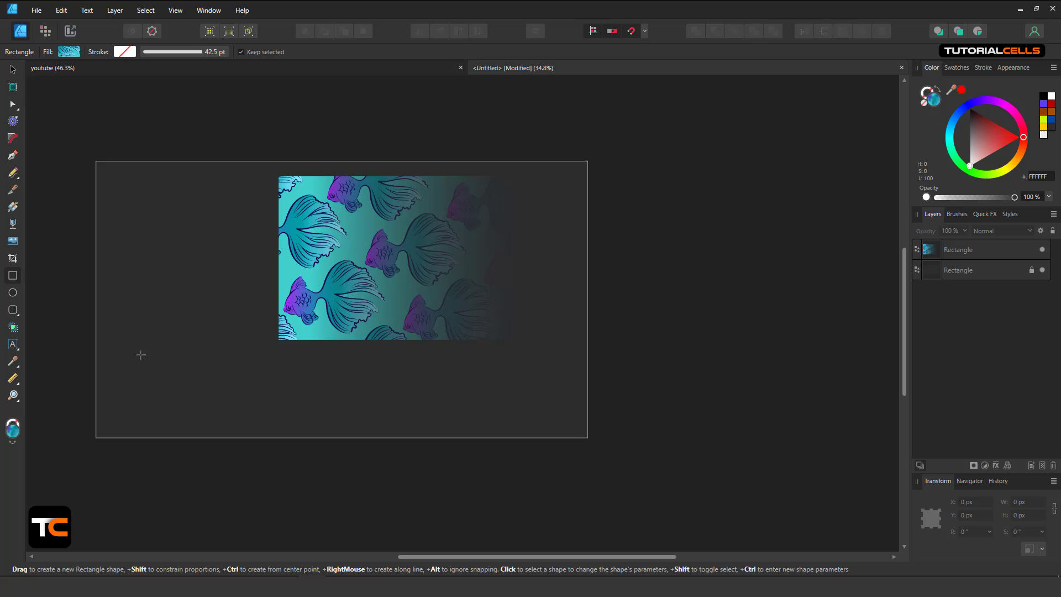
{"action": "left_click_drag", "start_coordinate": [143, 356], "coordinate": [295, 415]}
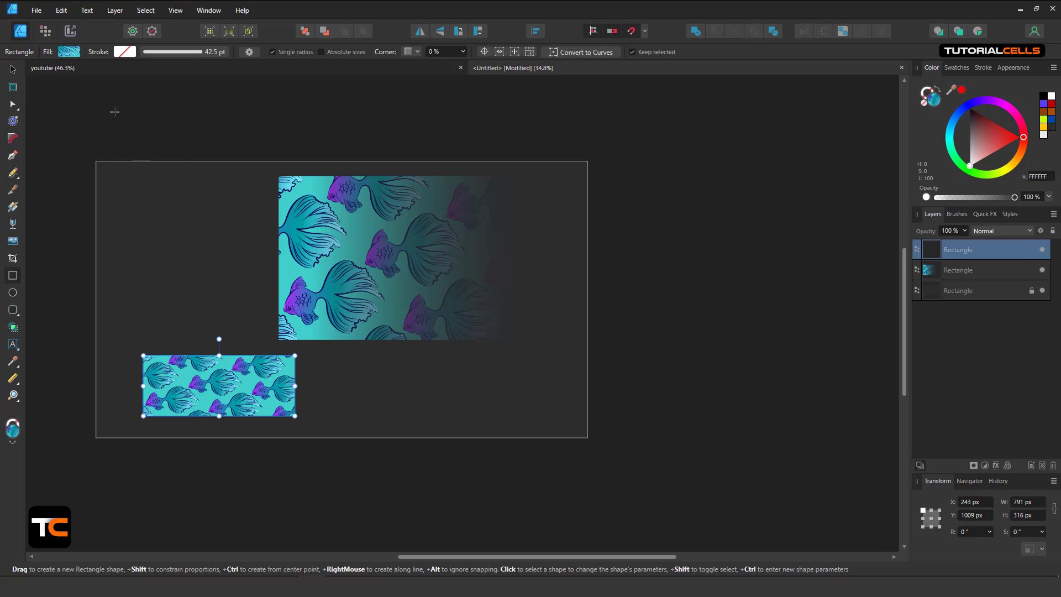
{"action": "left_click", "coordinate": [68, 52]}
{"action": "left_click_drag", "start_coordinate": [86, 161], "coordinate": [23, 170]}
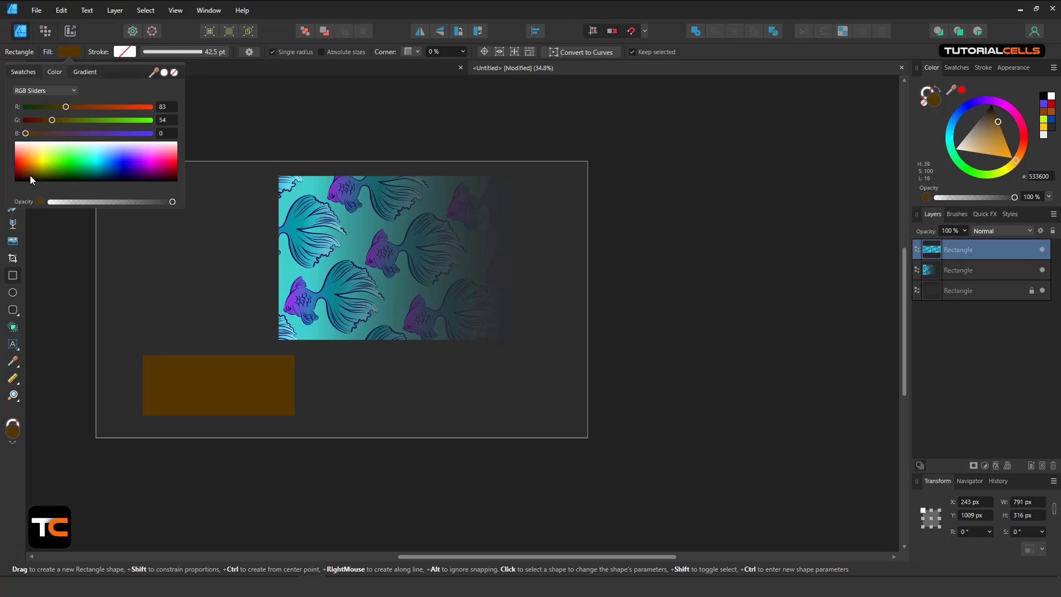
{"action": "scroll", "coordinate": [205, 397], "scroll_direction": "up", "scroll_amount": 3}
{"action": "left_click", "coordinate": [120, 363]}
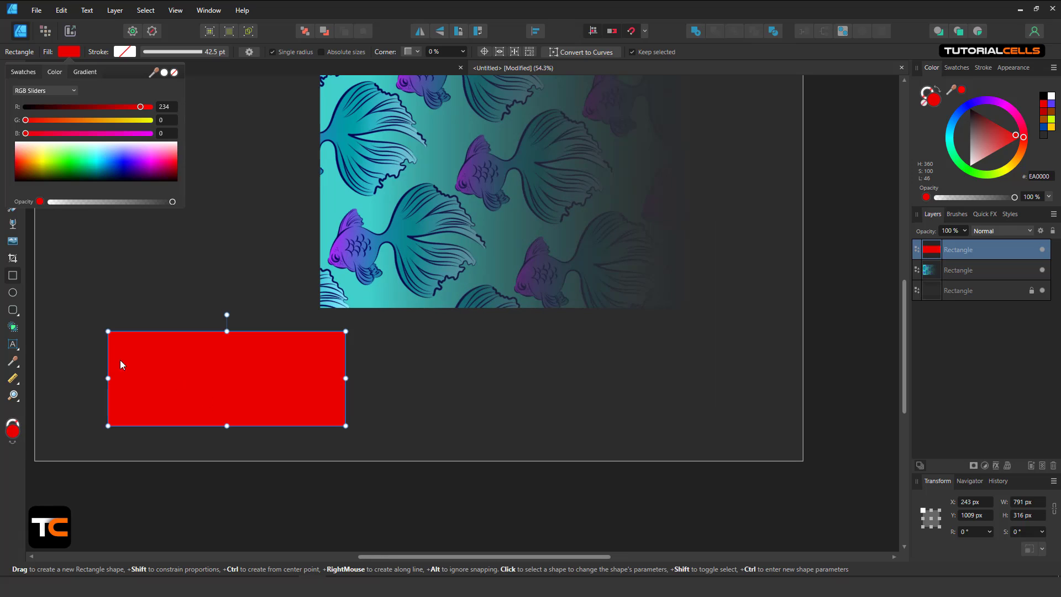
{"action": "left_click", "coordinate": [8, 229]}
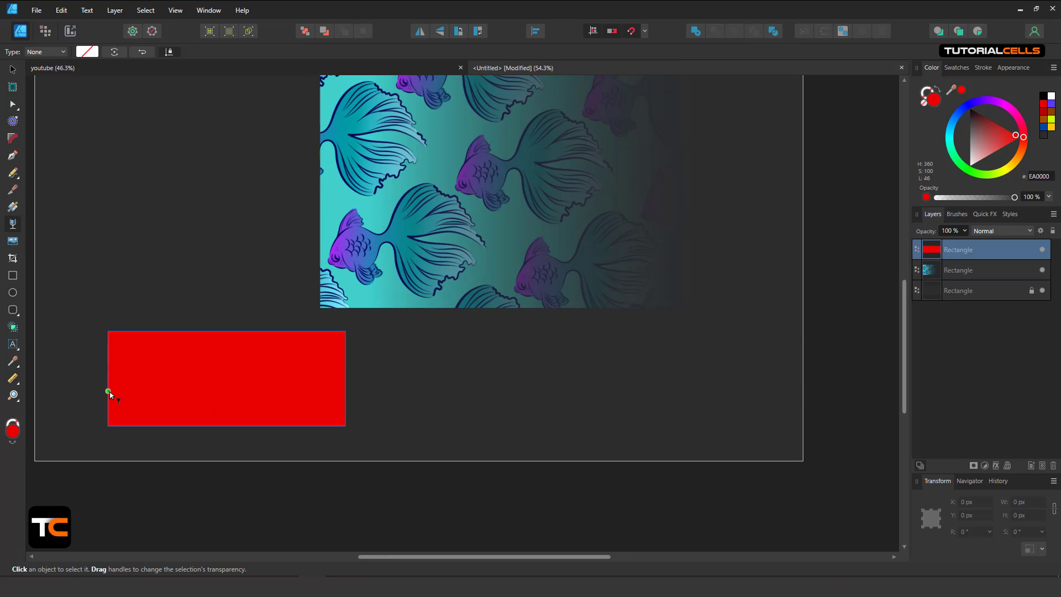
Drag a linear transparency across the red rectangle and level its handles so it fades horizontally.
{"action": "left_click_drag", "start_coordinate": [121, 341], "coordinate": [320, 413]}
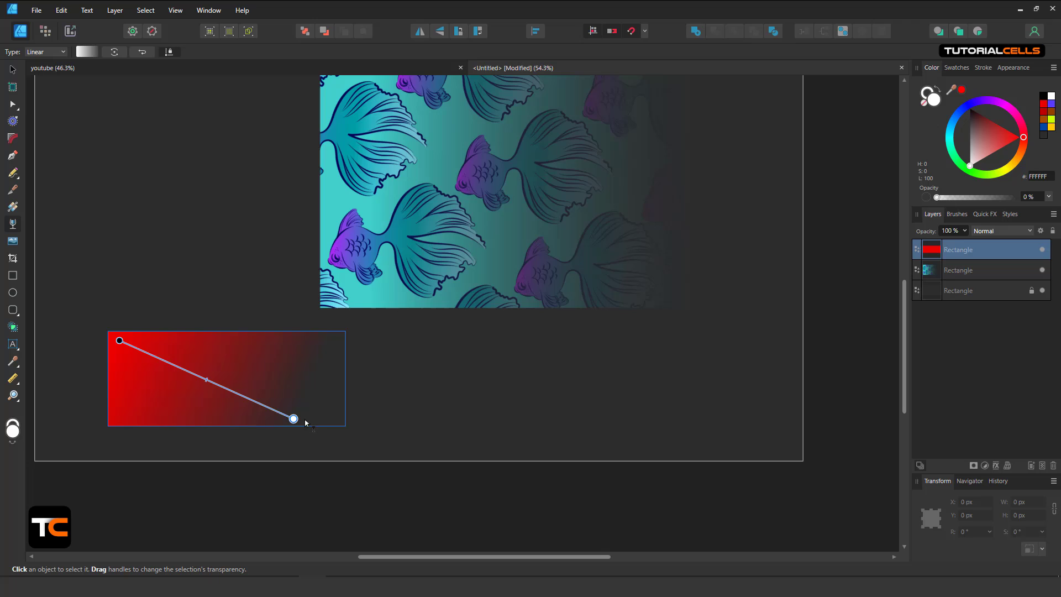
{"action": "left_click_drag", "start_coordinate": [121, 341], "coordinate": [150, 364]}
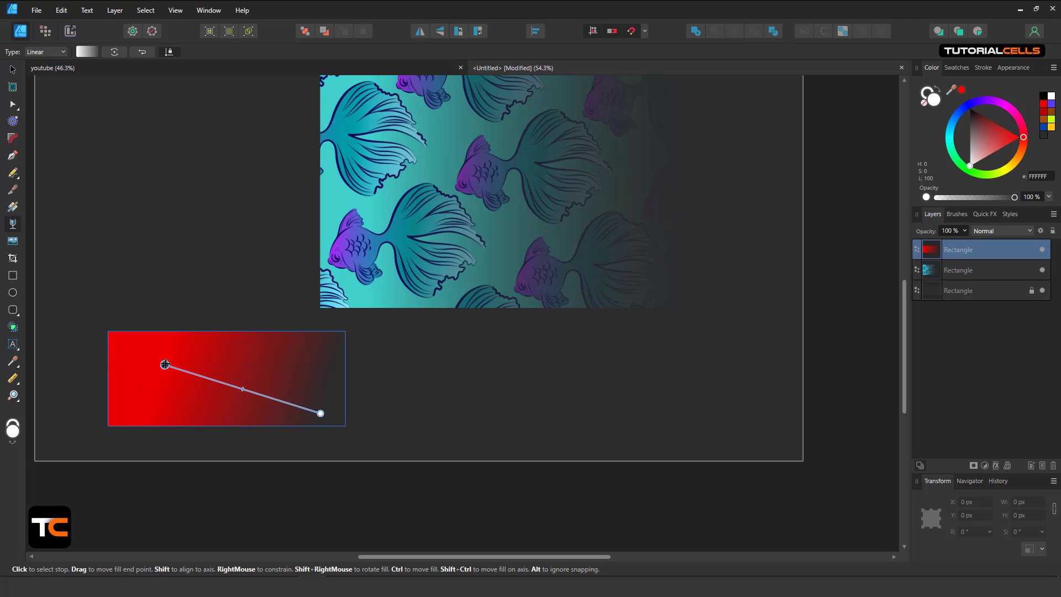
{"action": "left_click_drag", "start_coordinate": [322, 413], "coordinate": [329, 368]}
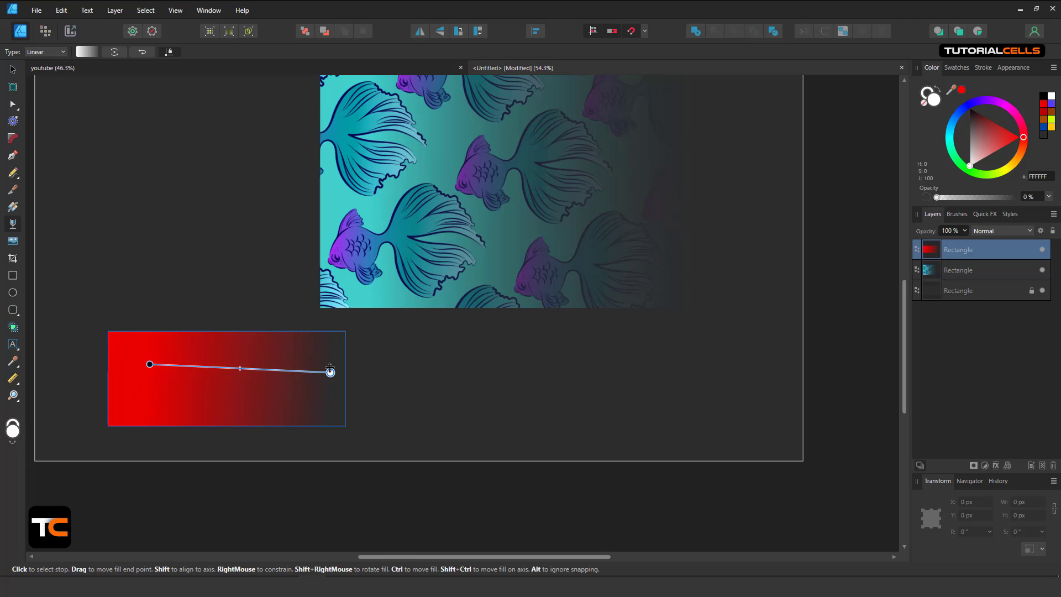
{"action": "left_click_drag", "start_coordinate": [150, 369], "coordinate": [146, 398]}
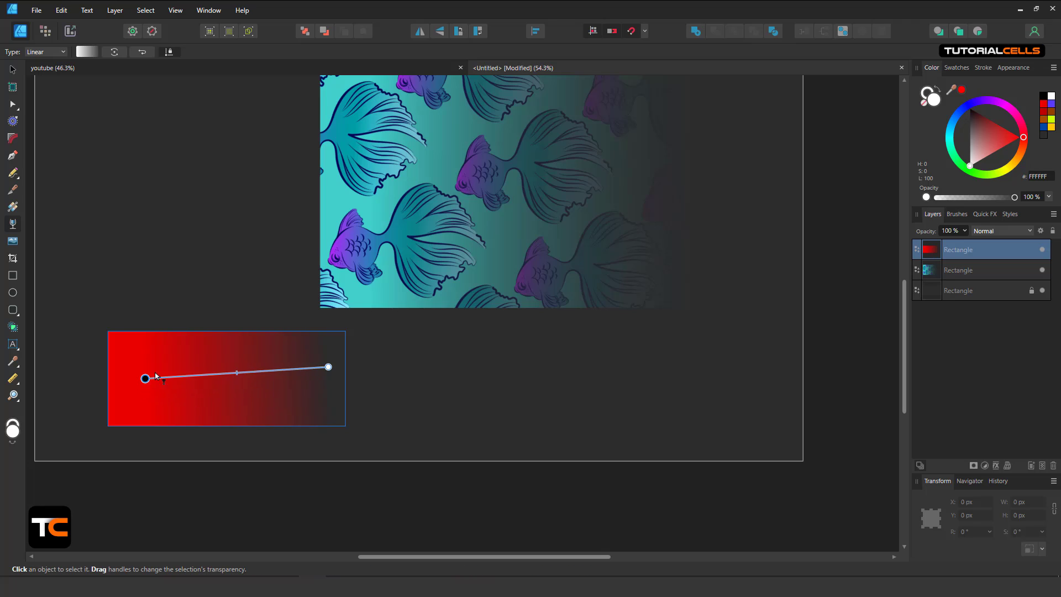
{"action": "scroll", "coordinate": [216, 332], "scroll_direction": "left", "scroll_amount": 5}
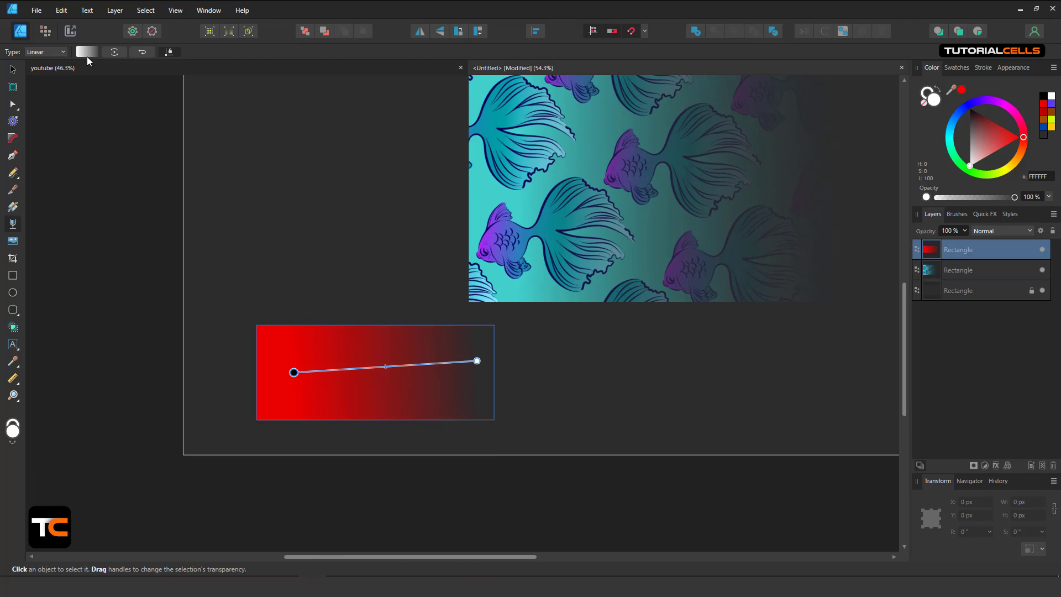
Try the elliptical and radial transparency types, then settle on Conical for the red rectangle.
{"action": "left_click", "coordinate": [46, 52]}
{"action": "left_click", "coordinate": [42, 92]}
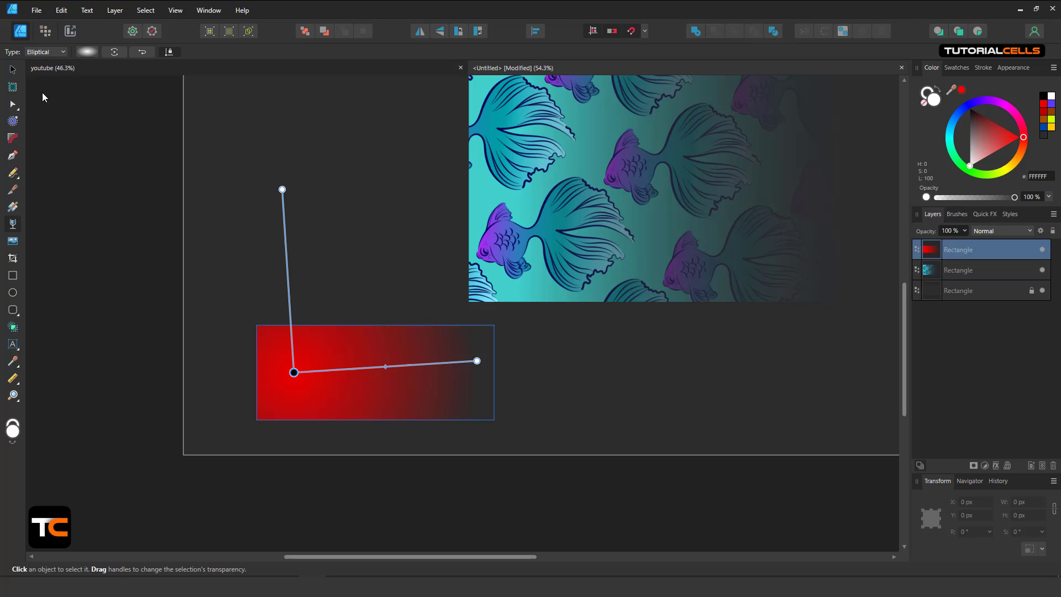
{"action": "left_click", "coordinate": [45, 52]}
{"action": "left_click", "coordinate": [42, 102]}
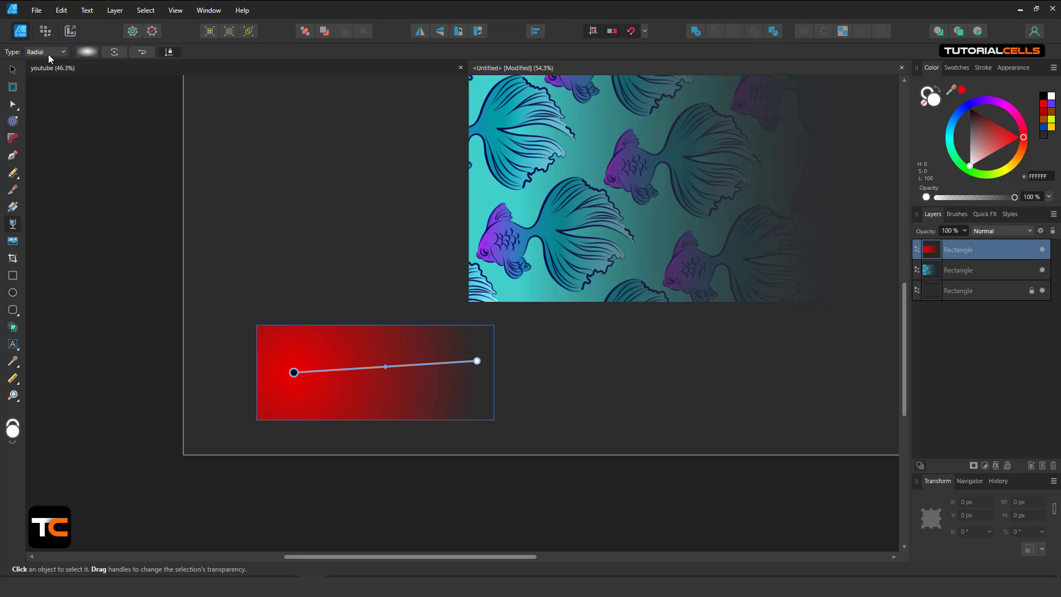
{"action": "left_click", "coordinate": [48, 53]}
{"action": "left_click", "coordinate": [36, 114]}
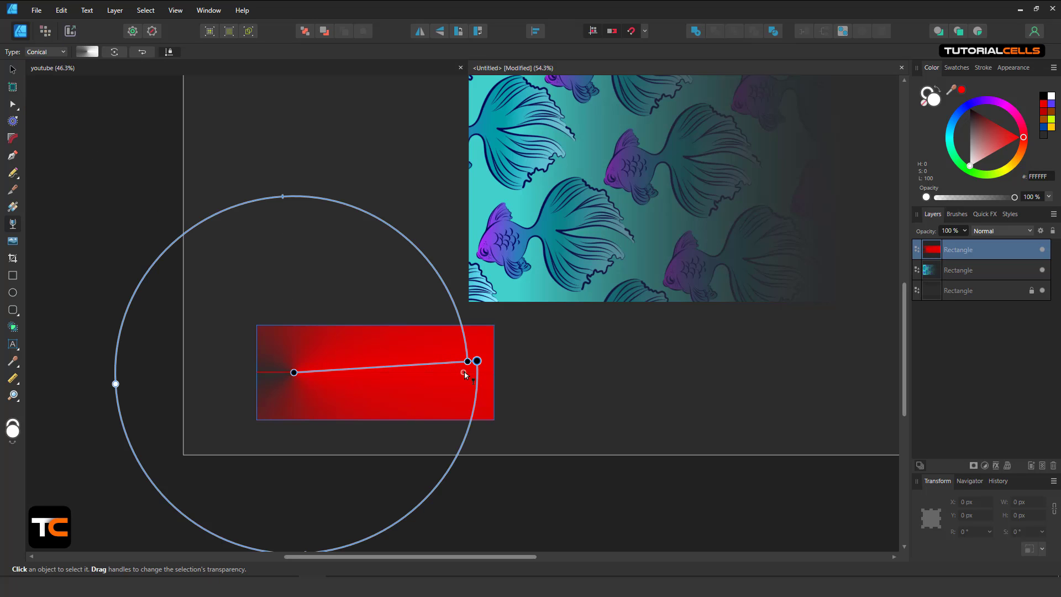
Shrink the conical transparency to half size, rotate it a quarter turn and back.
{"action": "left_click_drag", "start_coordinate": [470, 361], "coordinate": [377, 361]}
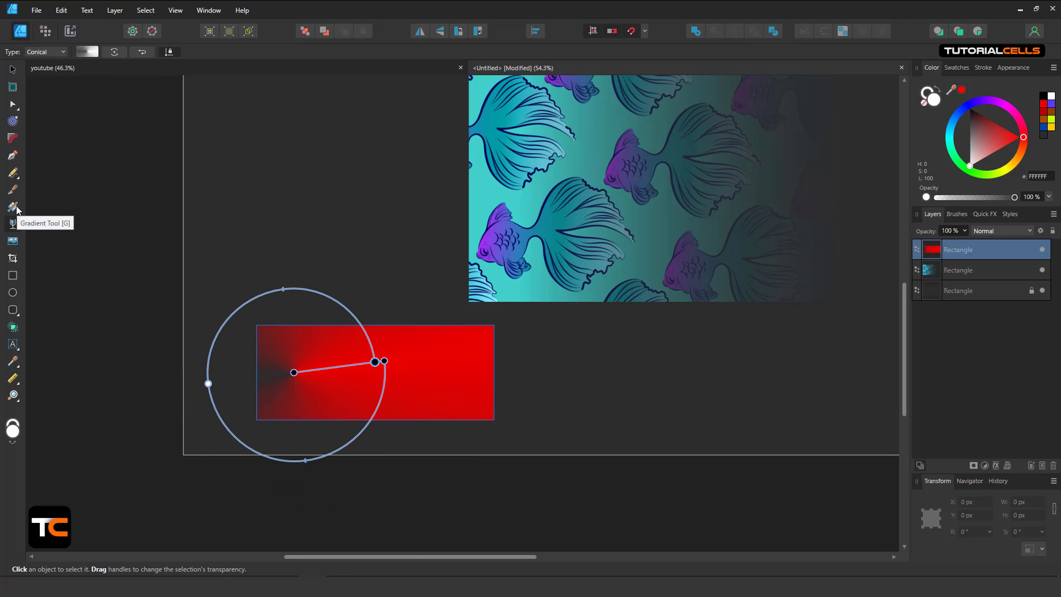
{"action": "left_click", "coordinate": [115, 52]}
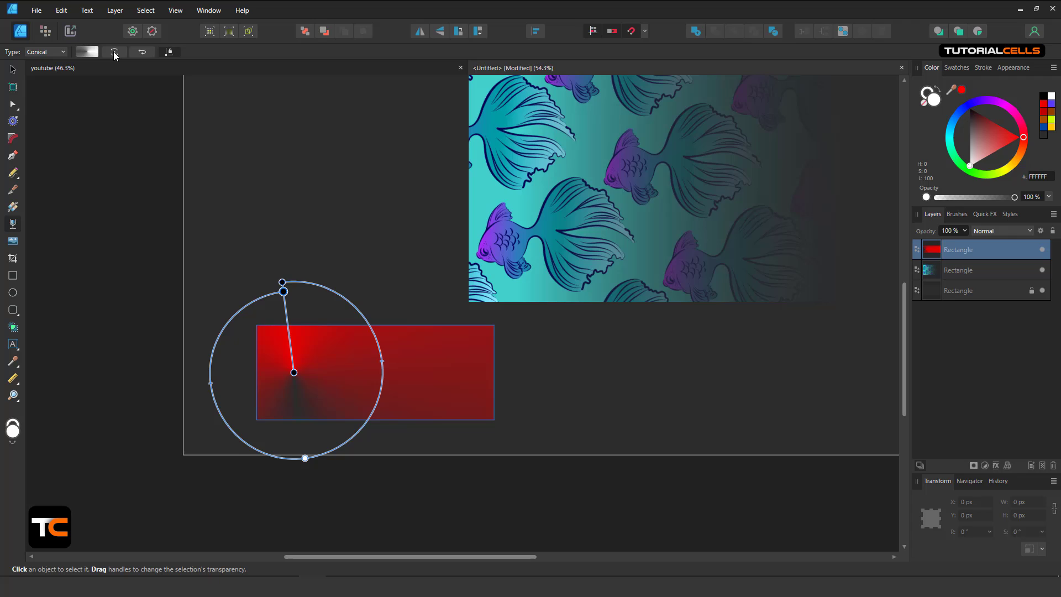
{"action": "left_click", "coordinate": [115, 52]}
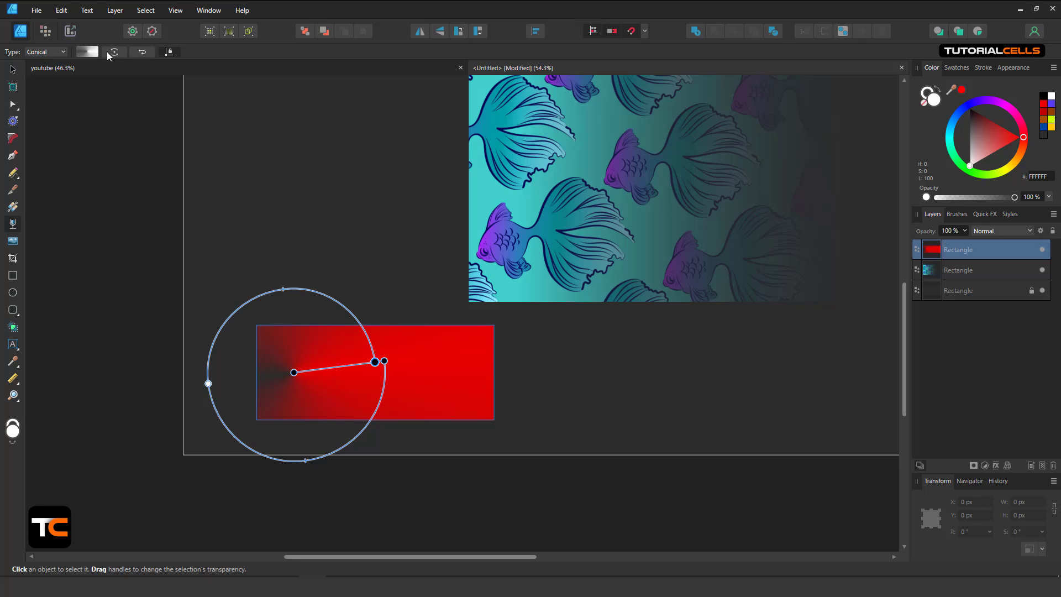
{"action": "left_click", "coordinate": [89, 50]}
{"action": "left_click", "coordinate": [56, 52]}
Return the red rectangle to a linear fade, extend it, and reverse it so red is on the left.
{"action": "left_click", "coordinate": [47, 84]}
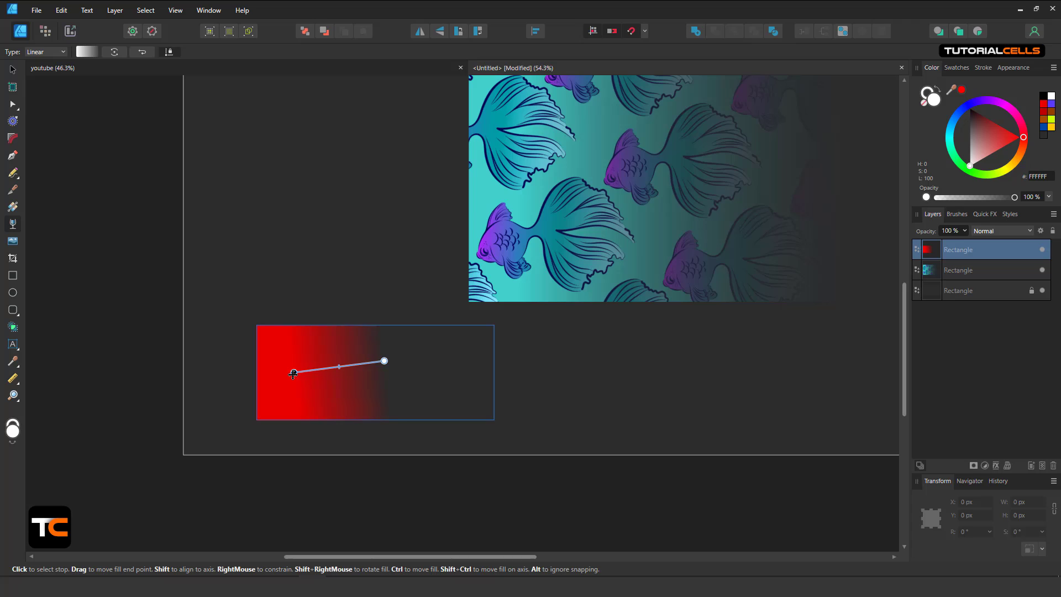
{"action": "left_click_drag", "start_coordinate": [294, 373], "coordinate": [458, 374]}
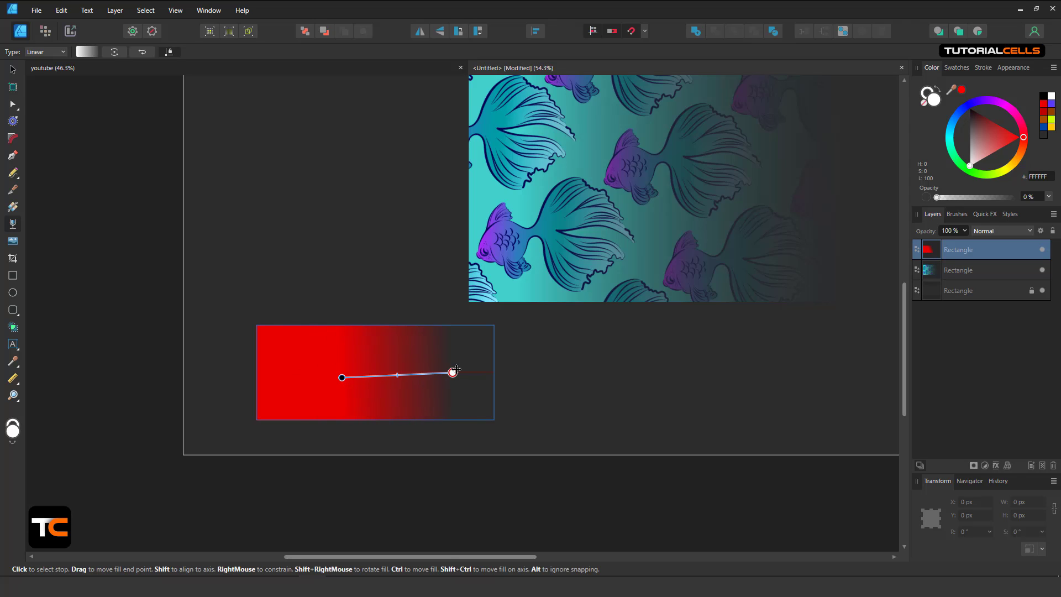
{"action": "left_click", "coordinate": [149, 52]}
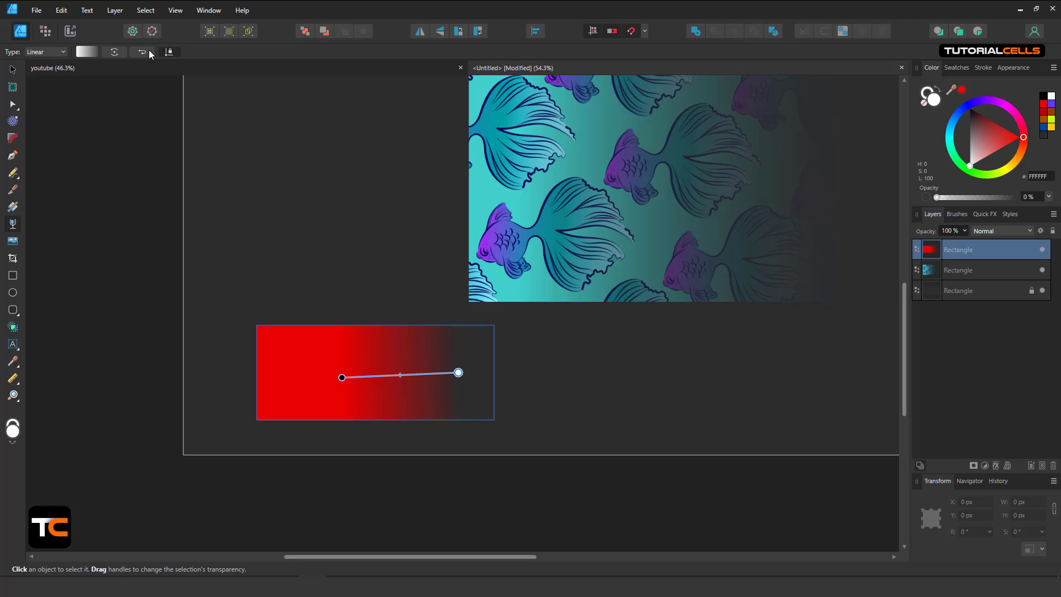
{"action": "left_click", "coordinate": [148, 51]}
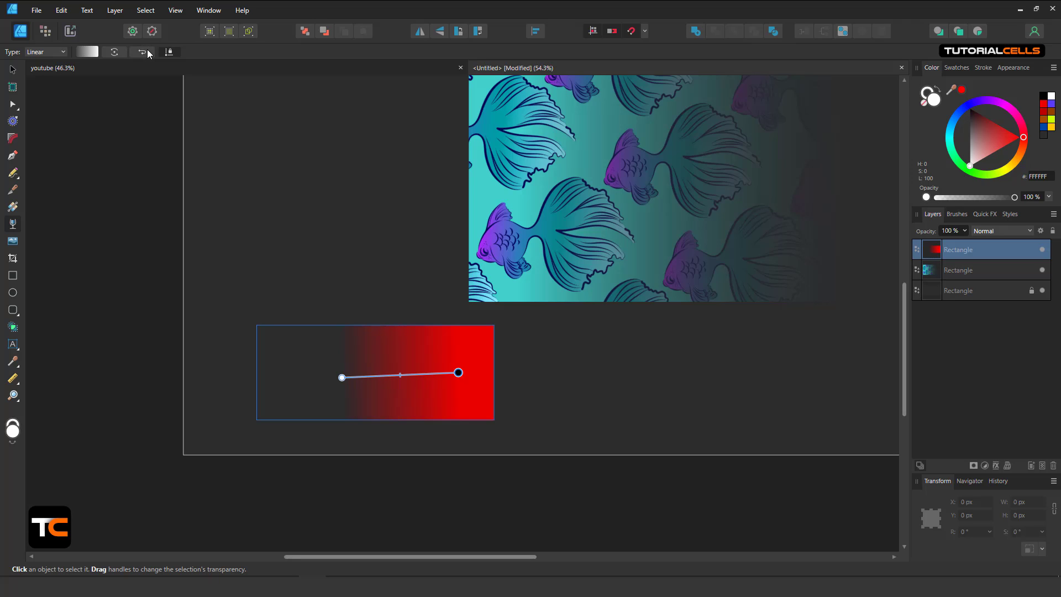
{"action": "left_click", "coordinate": [144, 53]}
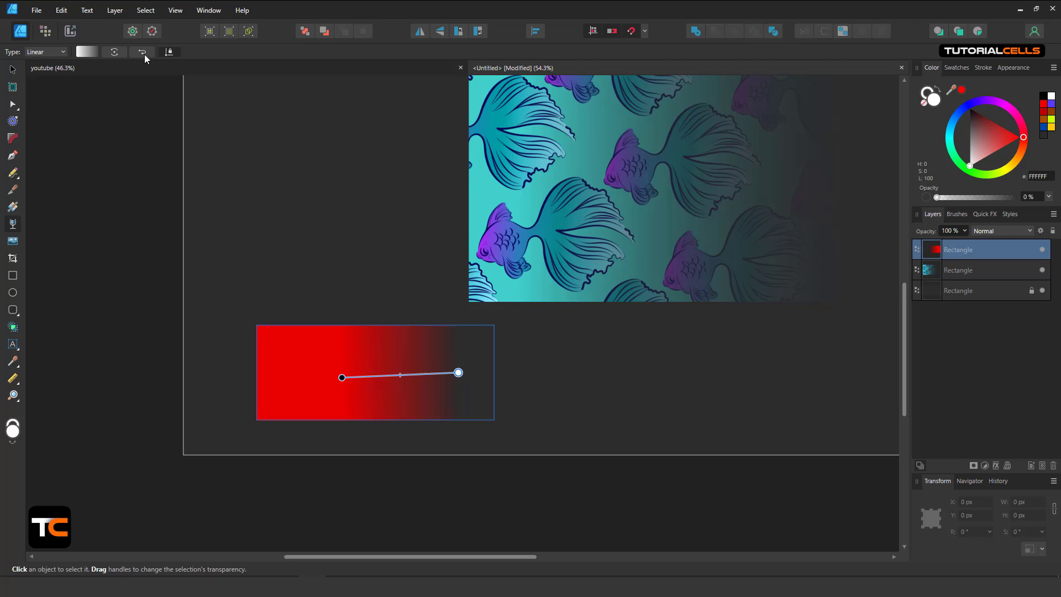
{"action": "left_click", "coordinate": [145, 53]}
Switch to Elliptical transparency, narrow the spot, move it to the rectangle's middle, then deselect.
{"action": "left_click", "coordinate": [62, 52]}
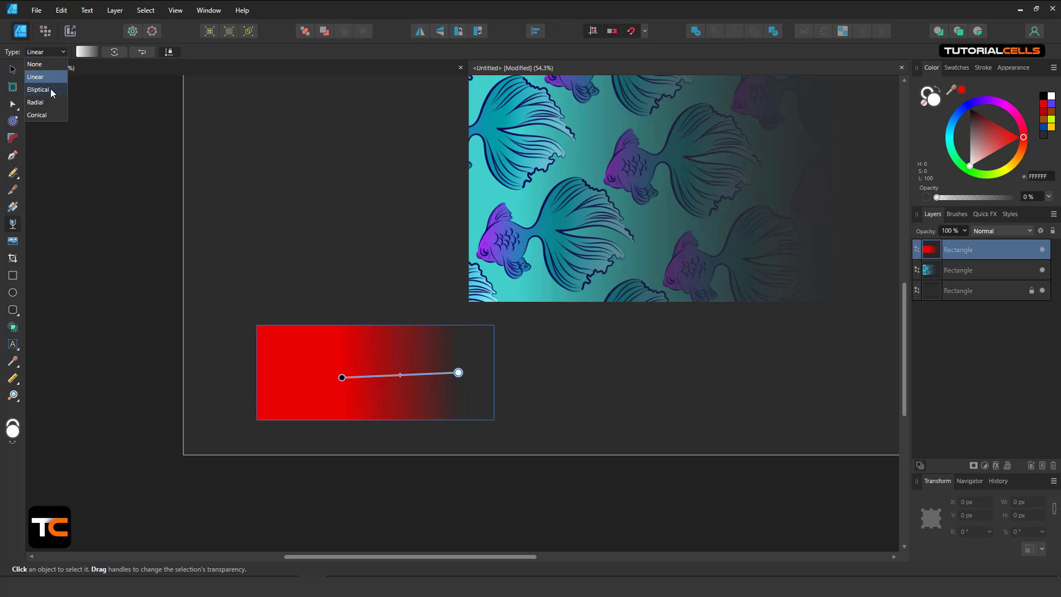
{"action": "left_click", "coordinate": [38, 90]}
{"action": "left_click_drag", "start_coordinate": [459, 373], "coordinate": [427, 373]}
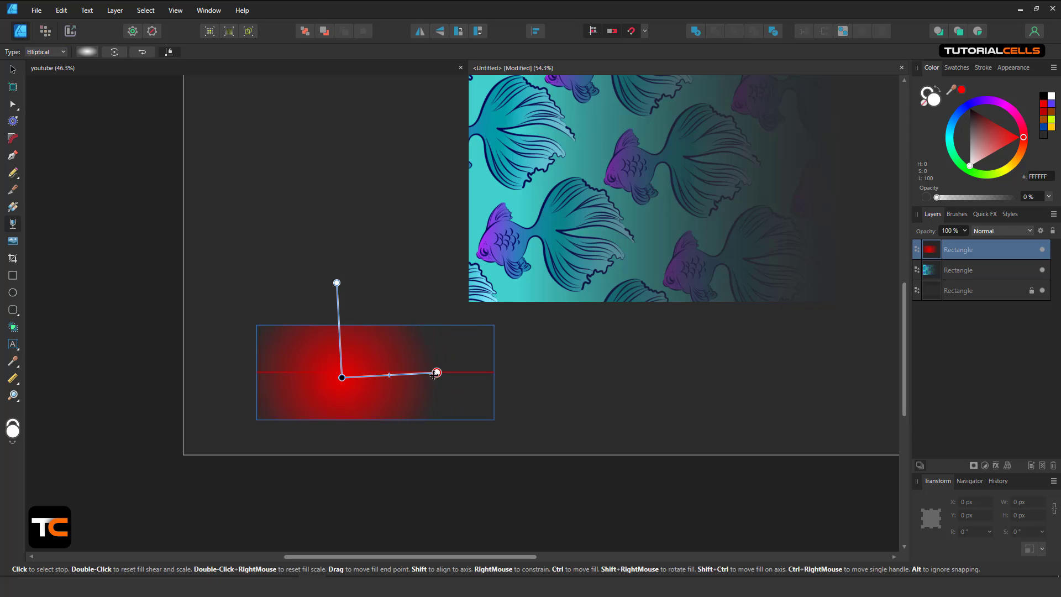
{"action": "left_click_drag", "start_coordinate": [340, 375], "coordinate": [384, 371]}
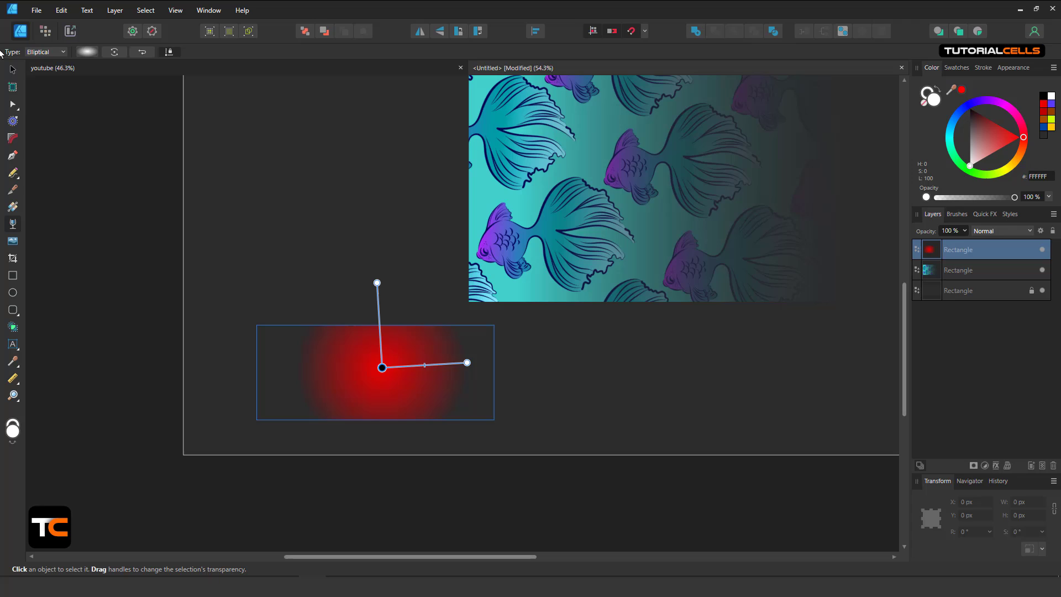
{"action": "left_click", "coordinate": [12, 69]}
{"action": "left_click", "coordinate": [234, 180]}
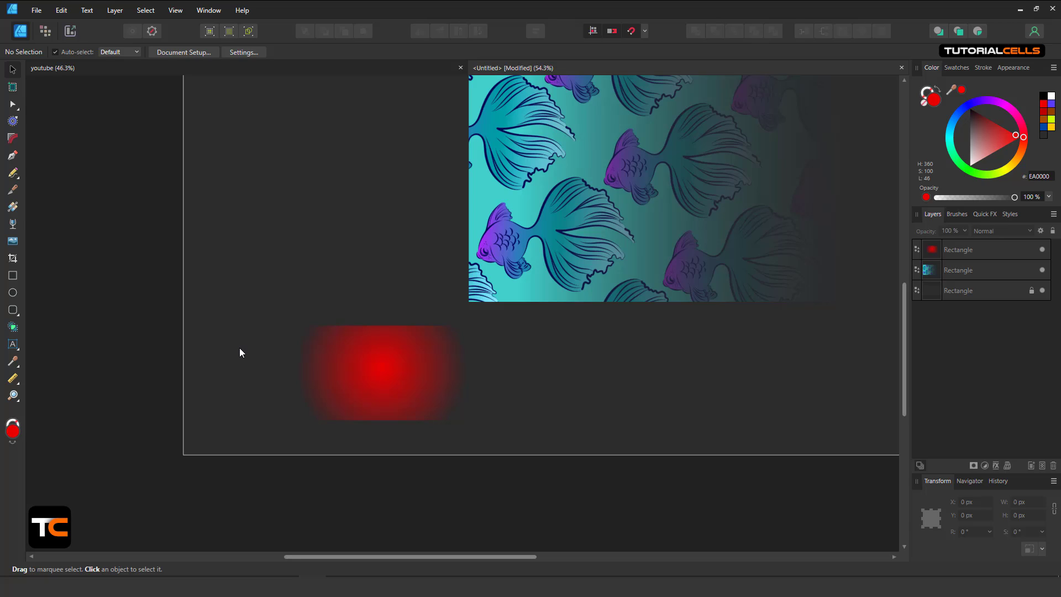
Reselect the red rectangle, then shrink, rotate and squeeze its elliptical spot into a narrow tilted oval.
{"action": "left_click", "coordinate": [365, 362]}
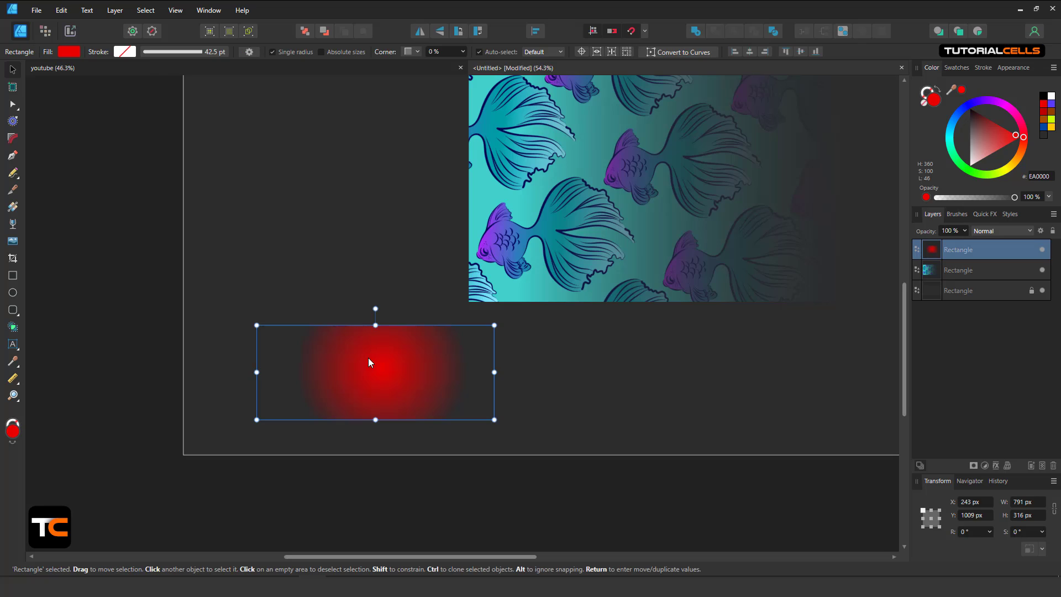
{"action": "left_click", "coordinate": [14, 224]}
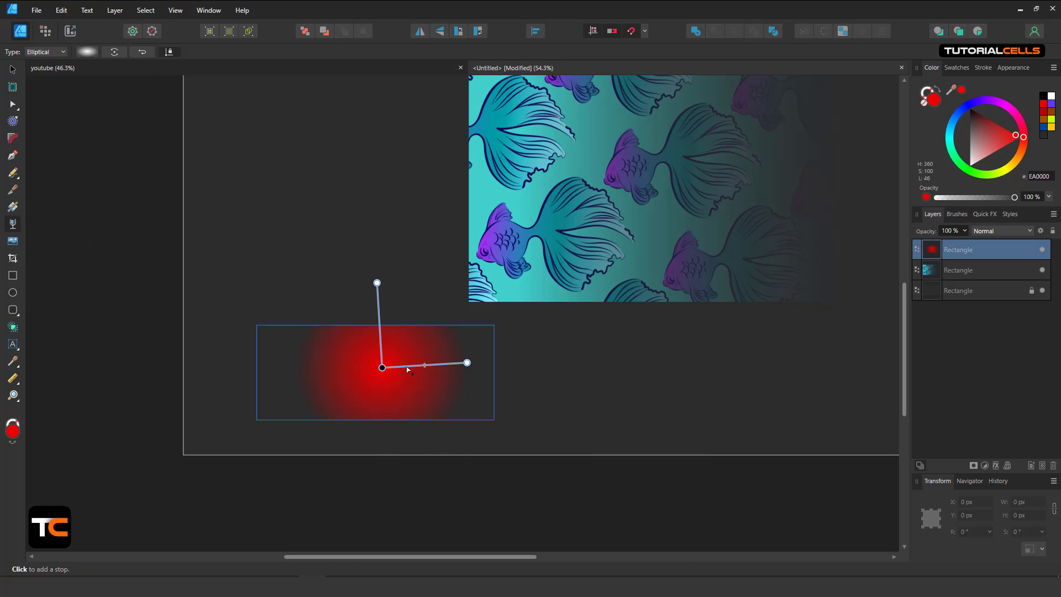
{"action": "left_click", "coordinate": [466, 363]}
{"action": "left_click_drag", "start_coordinate": [467, 363], "coordinate": [451, 380]}
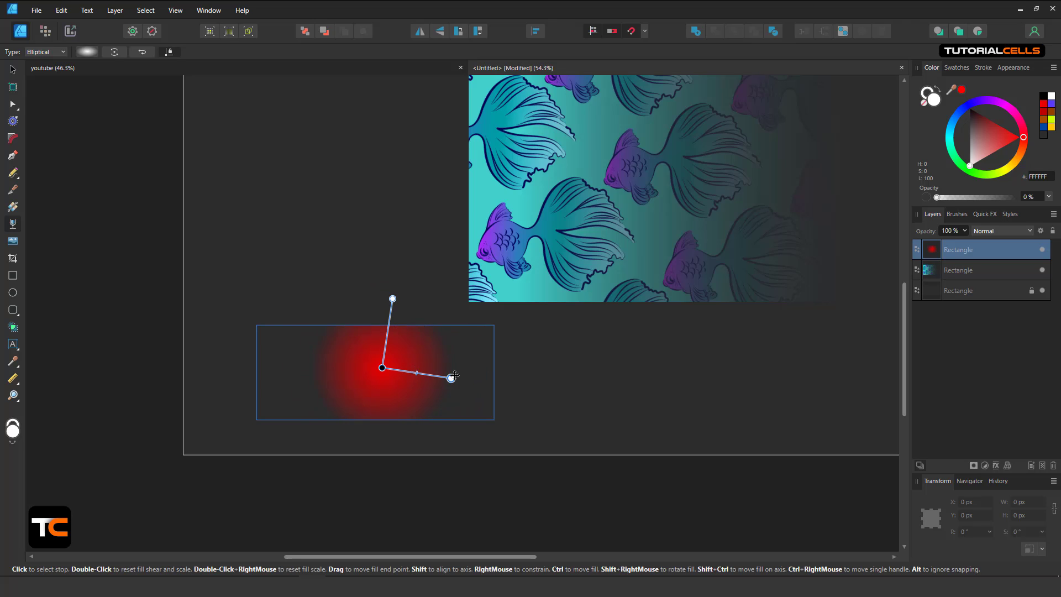
{"action": "mouse_move", "coordinate": [451, 379]}
{"action": "left_mouse_down"}
{"action": "mouse_move", "coordinate": [441, 346]}
{"action": "mouse_move", "coordinate": [432, 357]}
{"action": "left_mouse_up"}
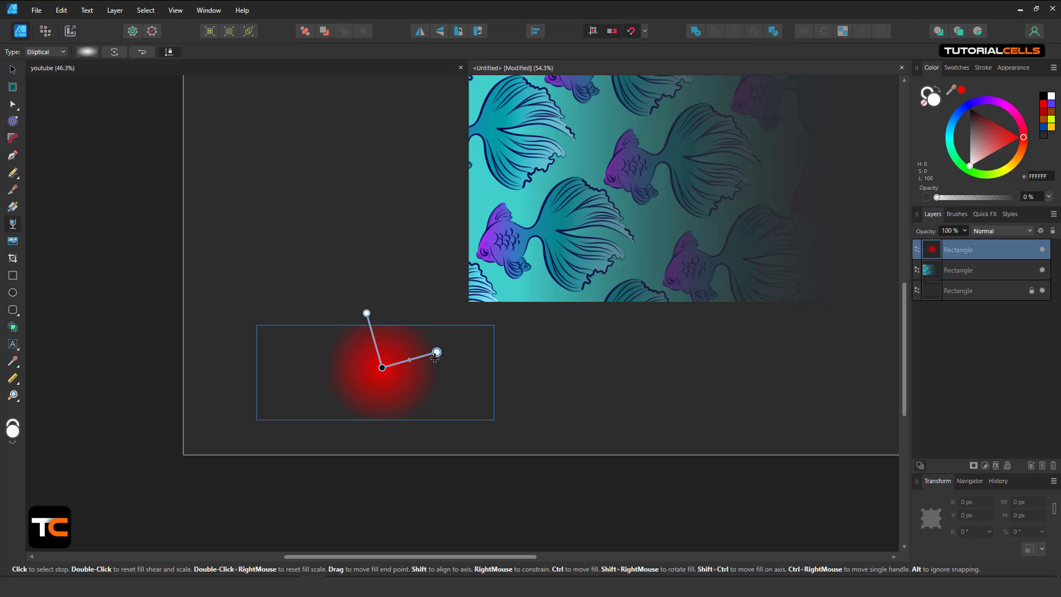
{"action": "key", "text": "y"}
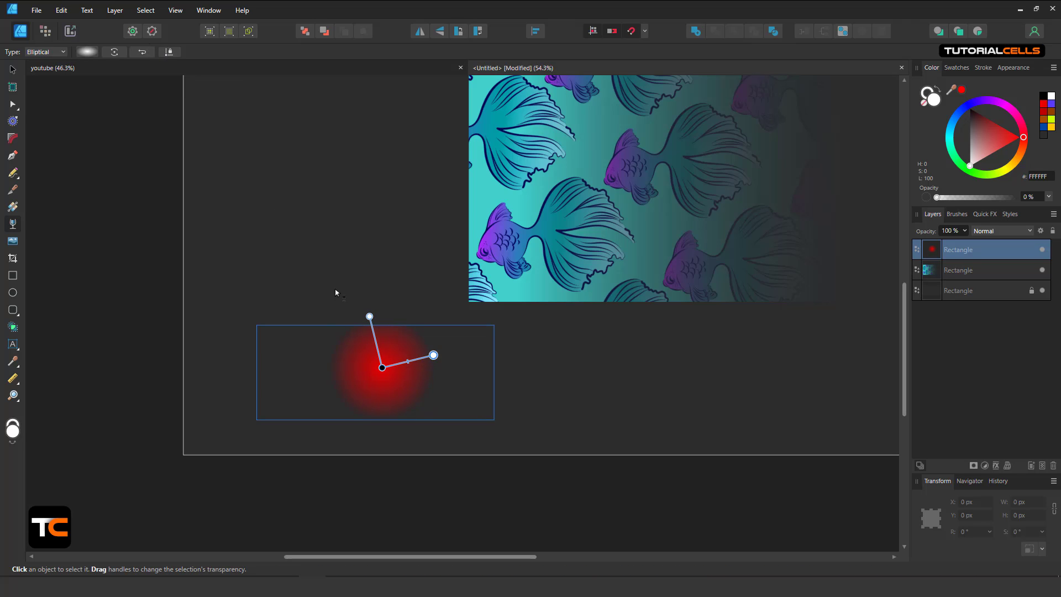
{"action": "mouse_move", "coordinate": [433, 356]}
{"action": "left_mouse_down"}
{"action": "mouse_move", "coordinate": [406, 371]}
{"action": "mouse_move", "coordinate": [406, 357]}
{"action": "left_mouse_up"}
{"action": "key", "text": "y"}
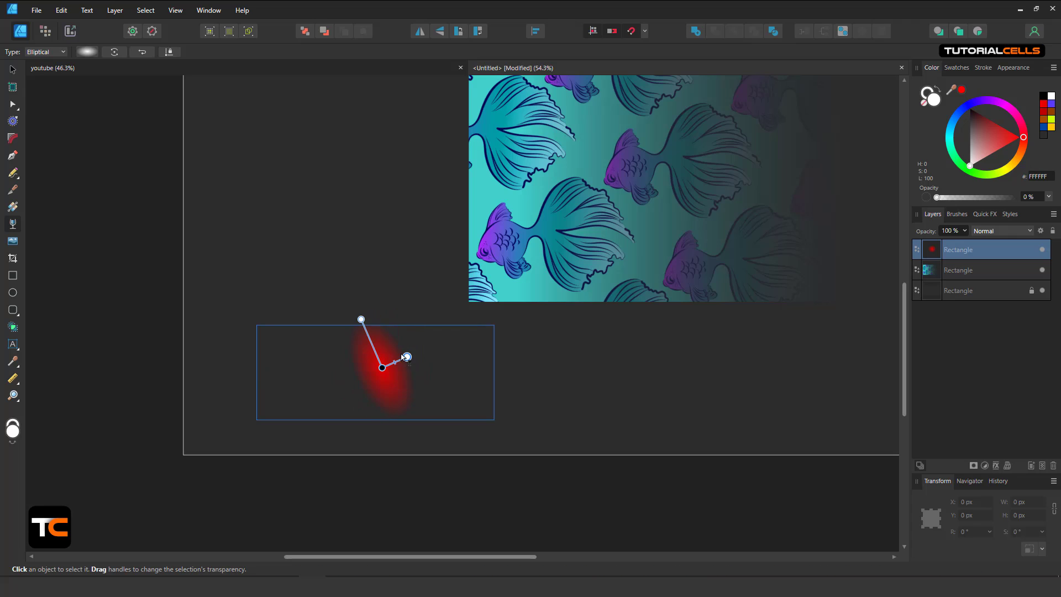